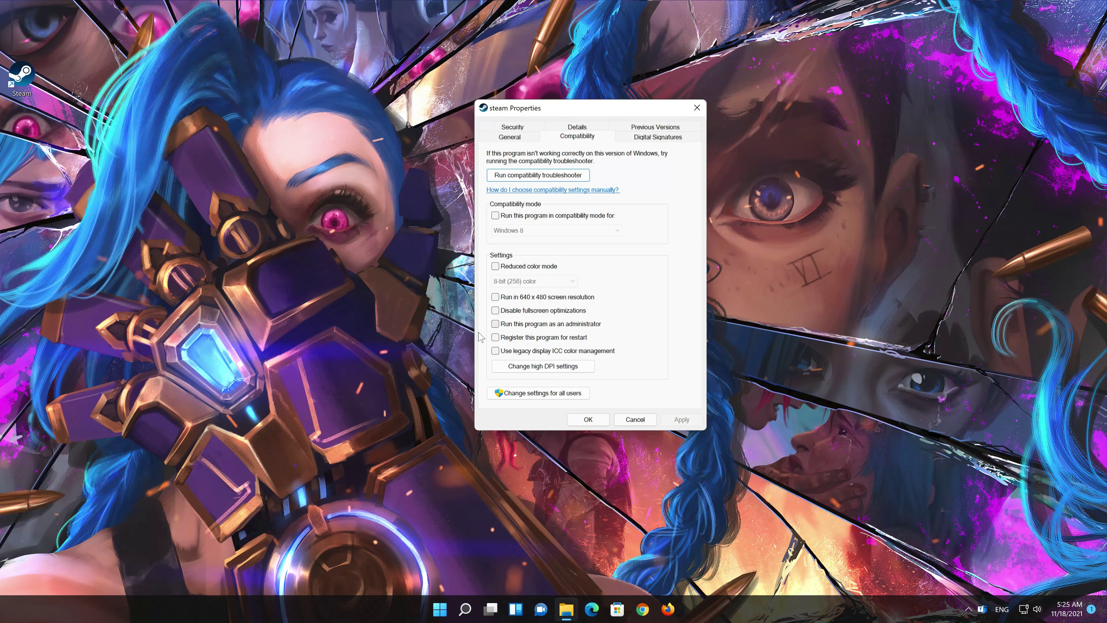
Set the Steam program to run as an administrator, apply the change and close its properties
click(495, 324)
click(681, 419)
click(588, 419)
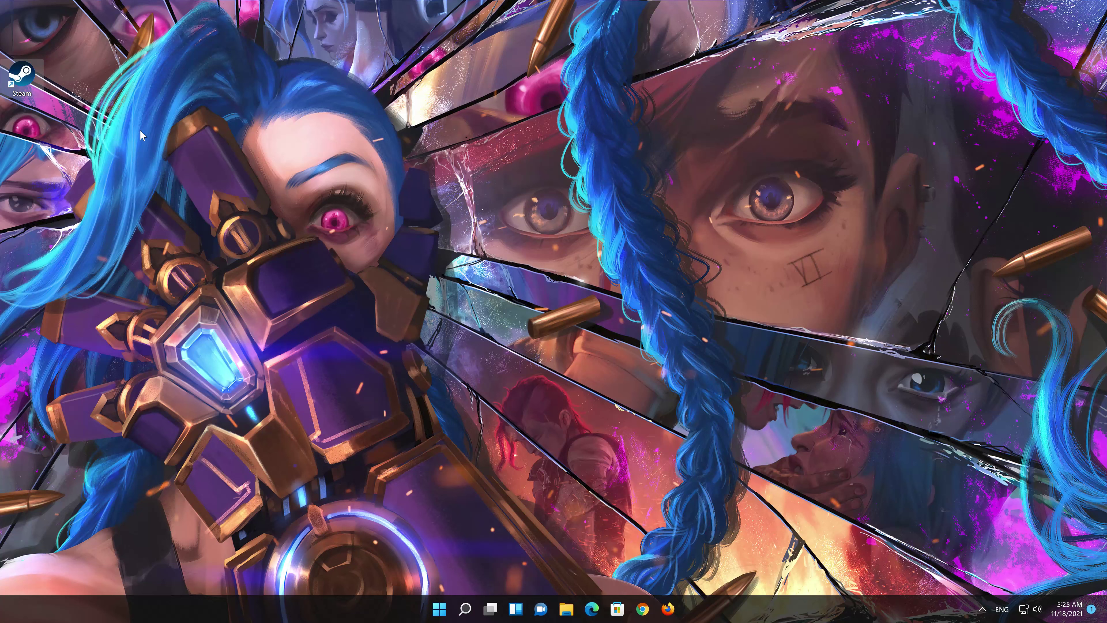
Launch Steam from the desktop and open its download settings
double_click(22, 78)
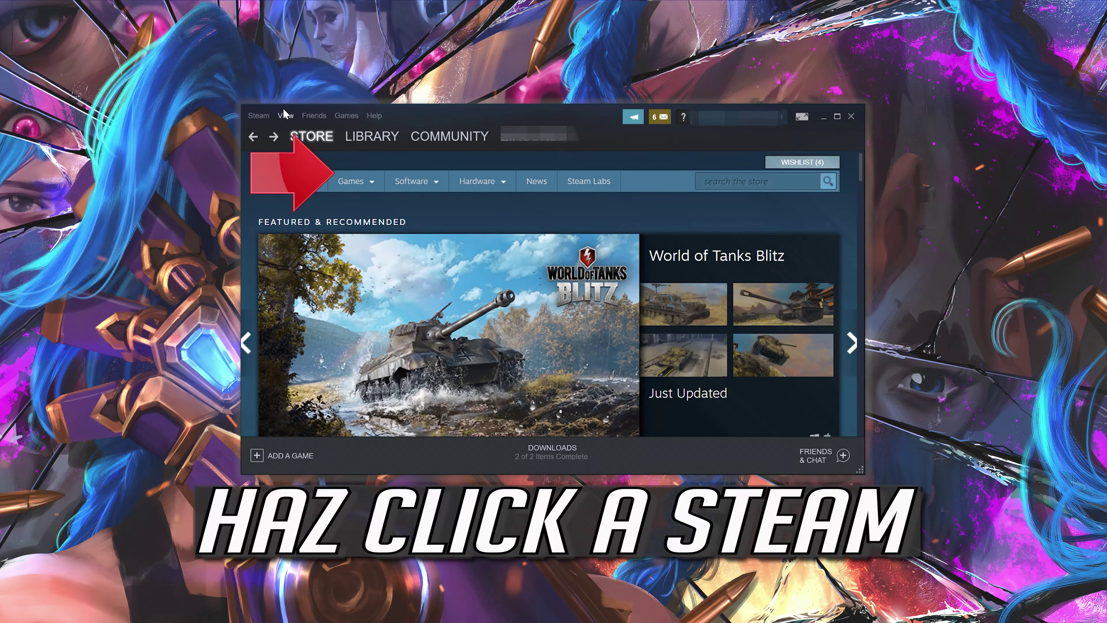
click(264, 115)
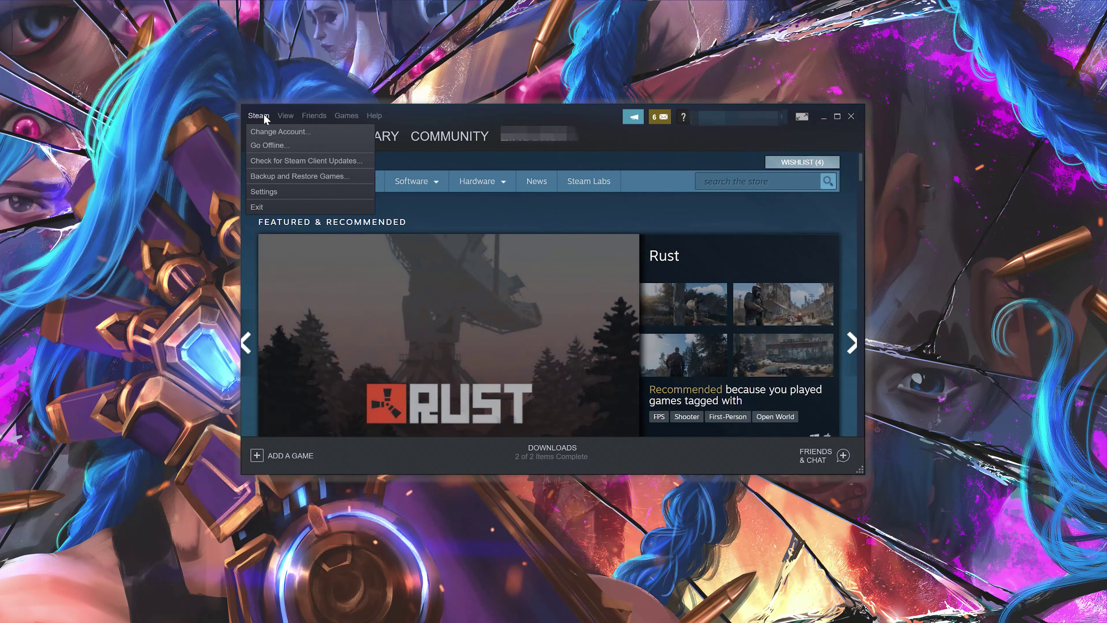
click(270, 193)
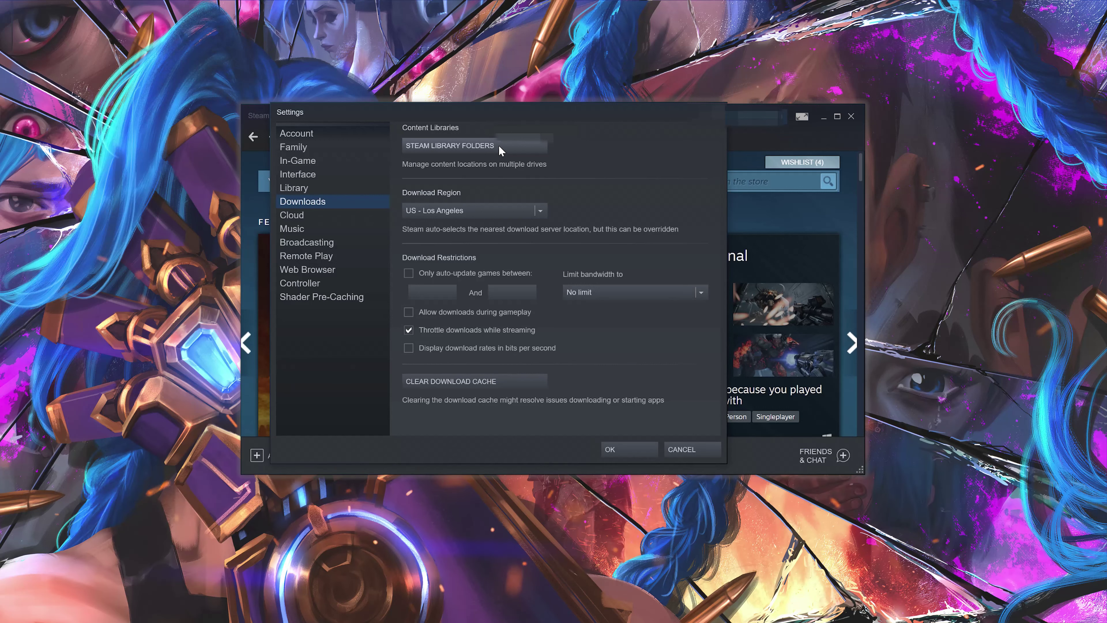
Repair the Steam library folder C:\Program Files (x86)\Steam and allow Steam Client Service to make changes
click(498, 147)
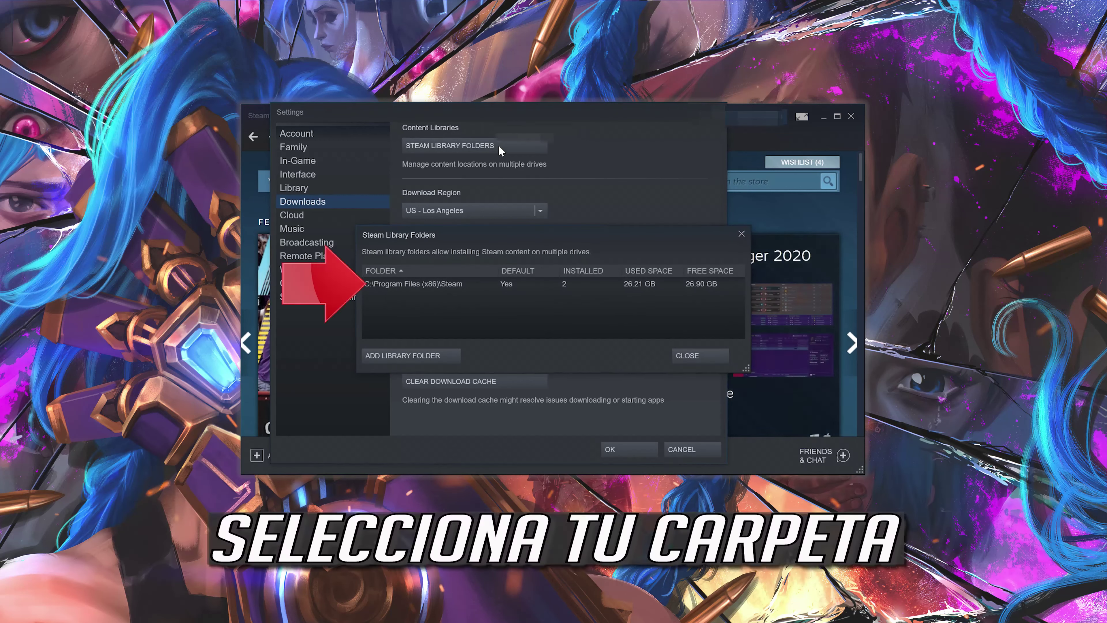
right_click(415, 288)
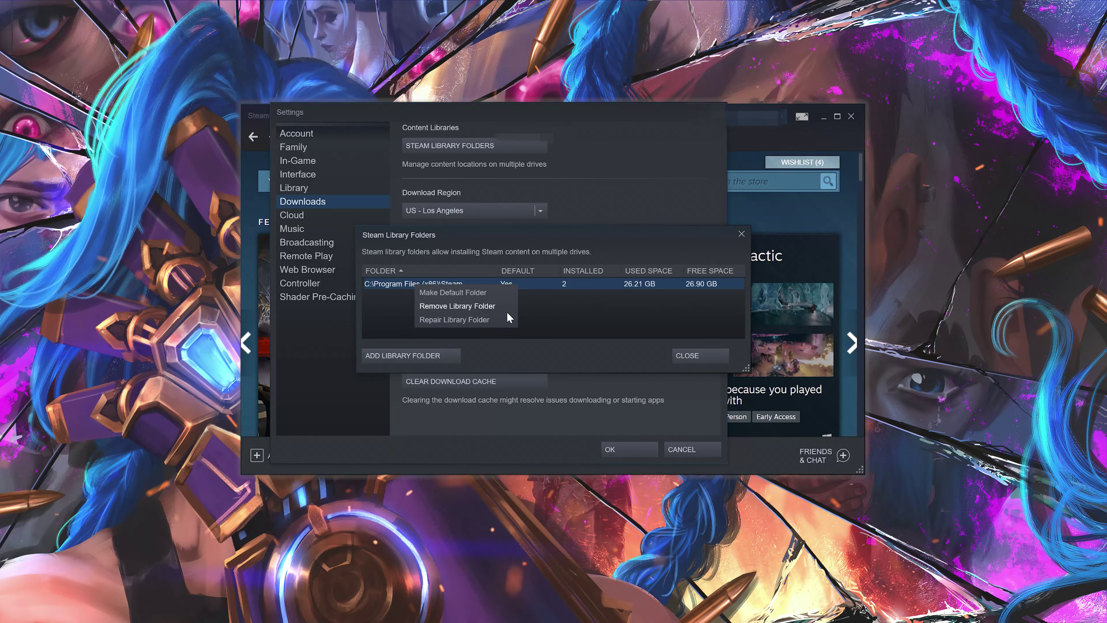
click(454, 320)
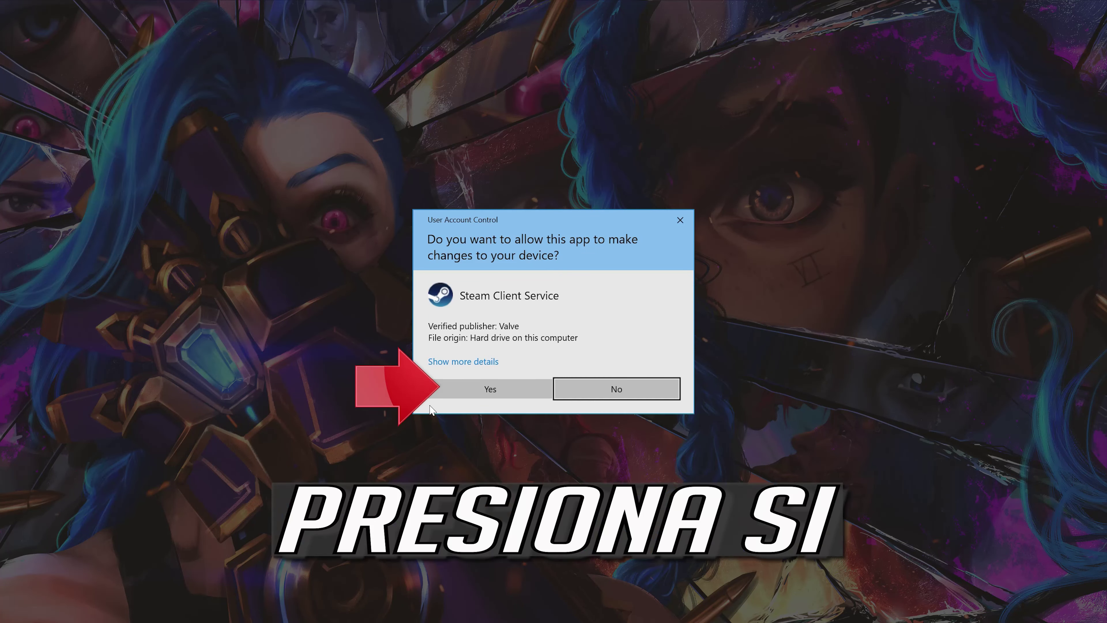
click(496, 395)
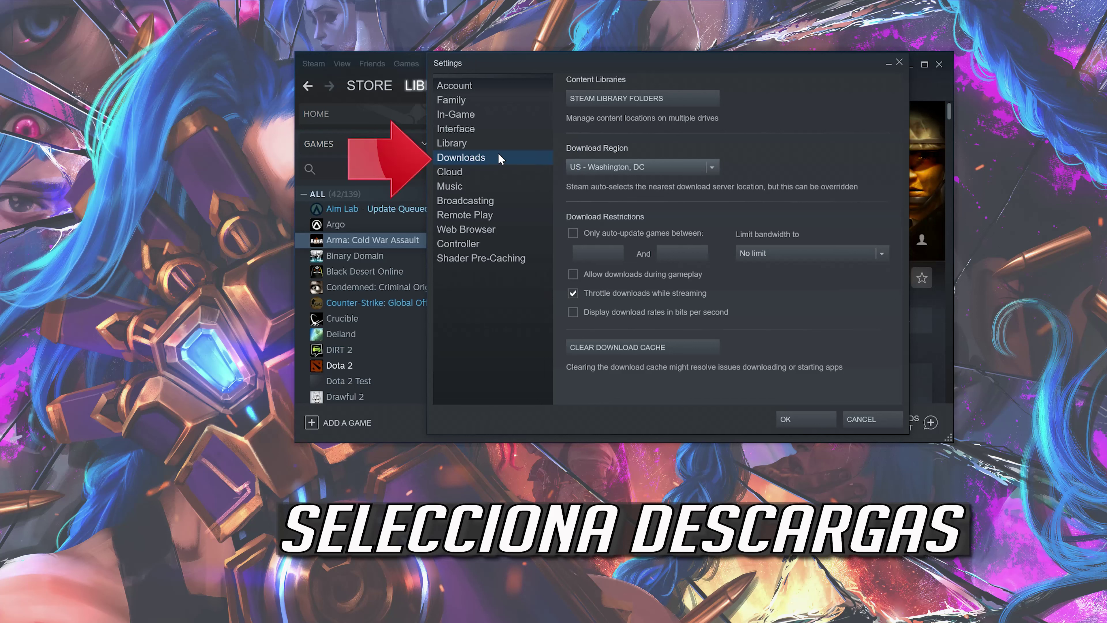
Change the download region to another US server location, save it, and clear the download cache
click(628, 165)
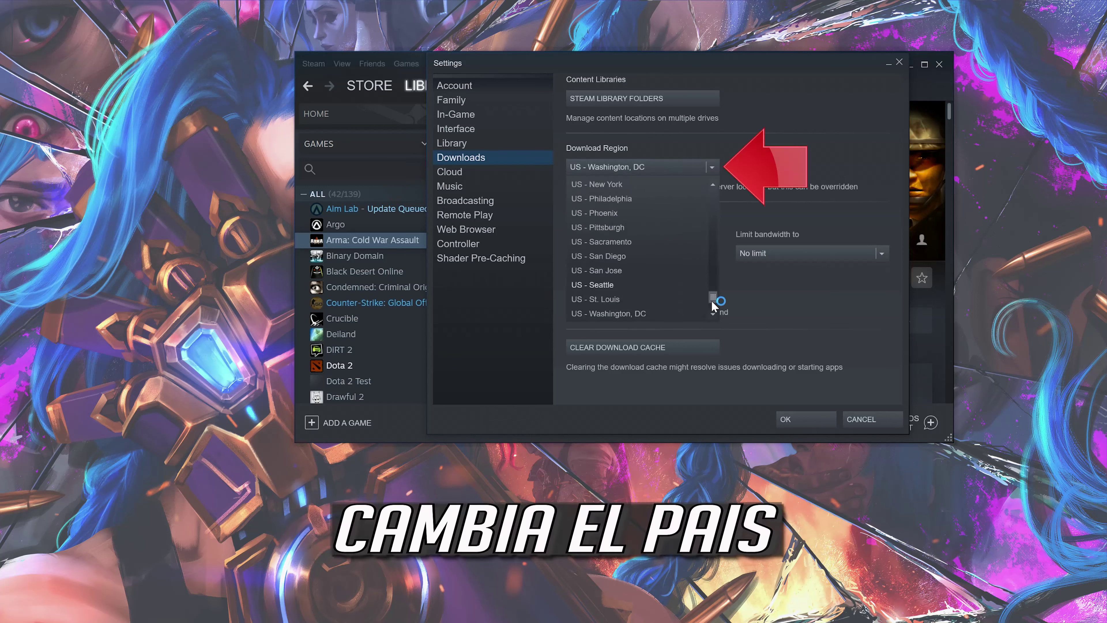
mouse_move(712, 302)
mouse_down()
mouse_move(710, 209)
mouse_move(712, 305)
mouse_up()
click(610, 271)
click(804, 424)
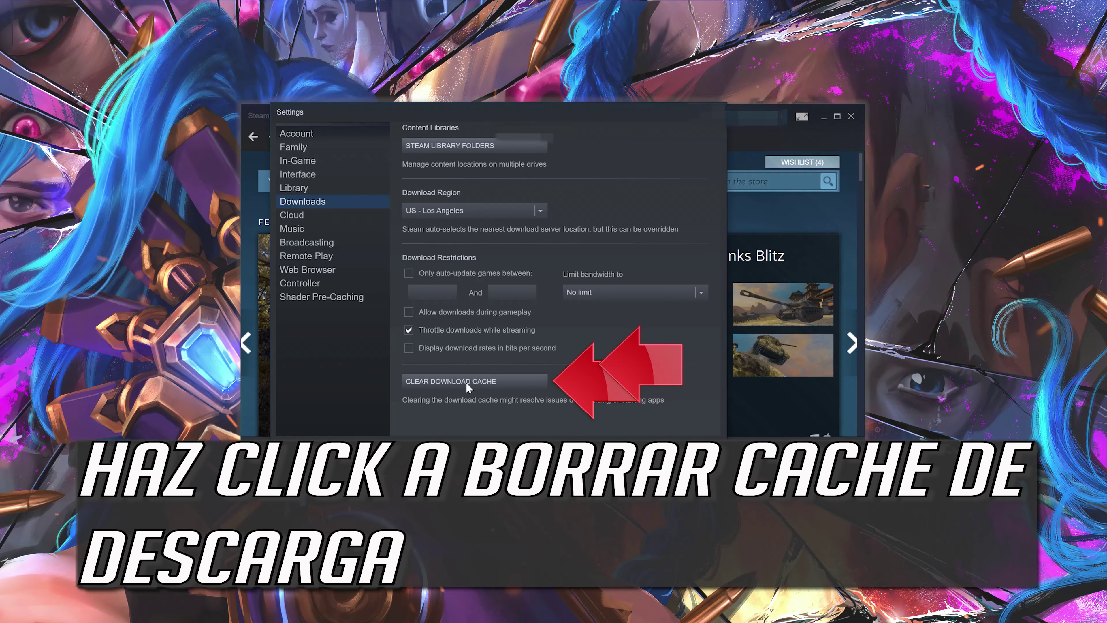
click(482, 380)
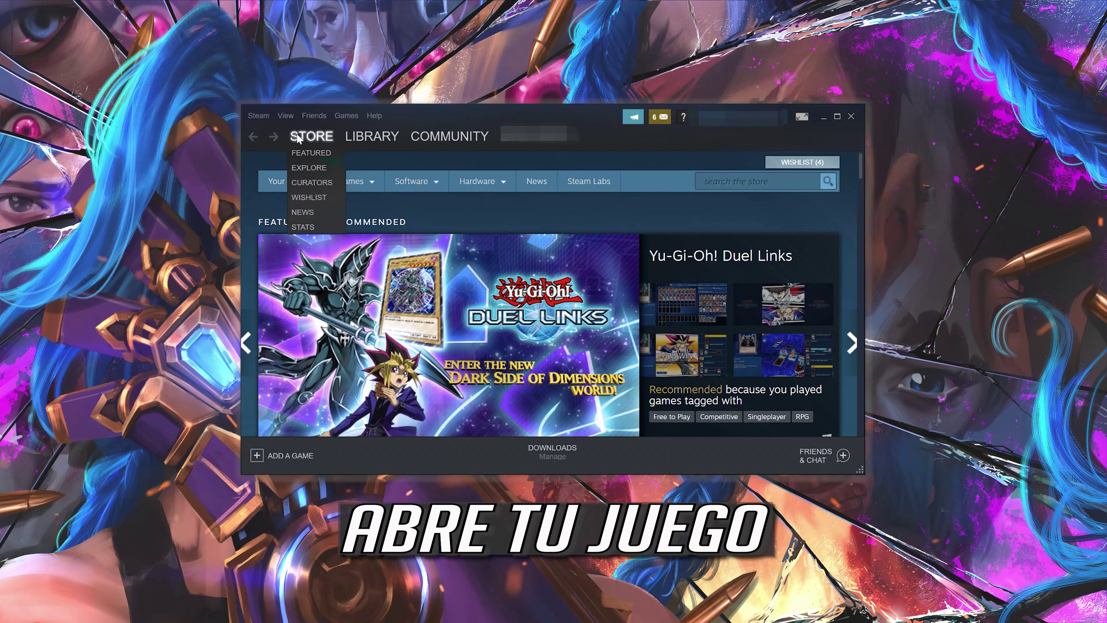
Launch Dota 2 from the game library
click(352, 137)
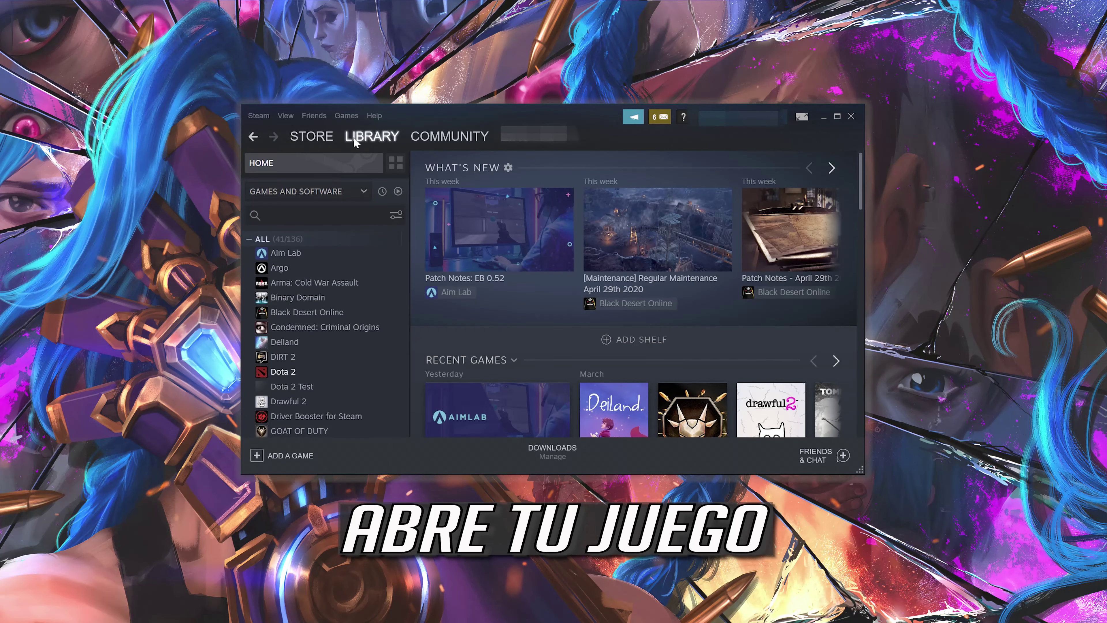
click(281, 373)
click(469, 318)
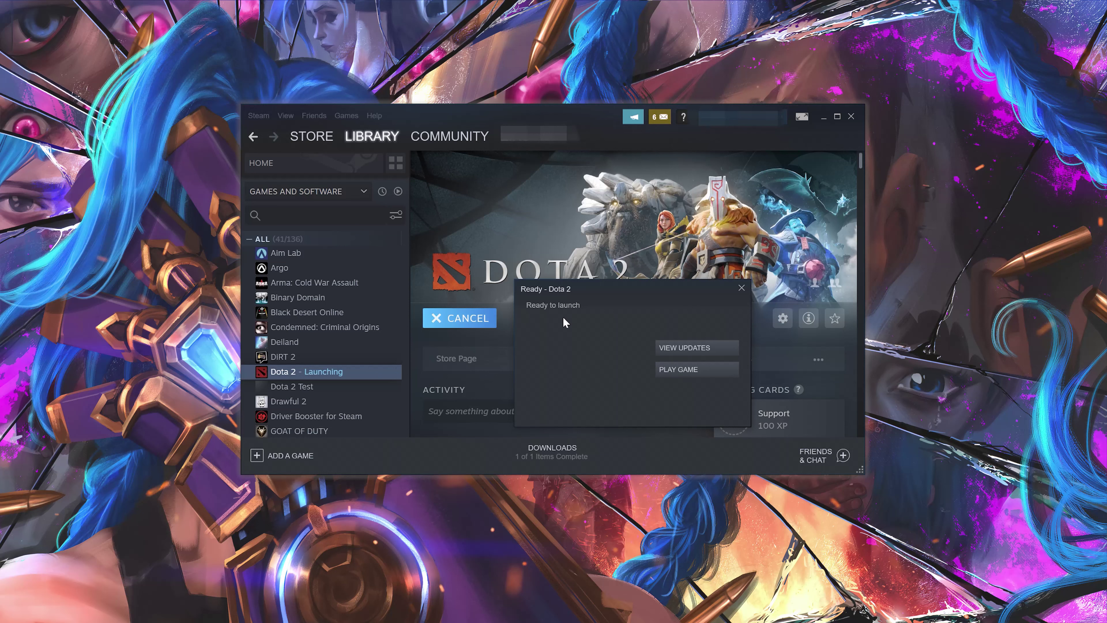
click(693, 371)
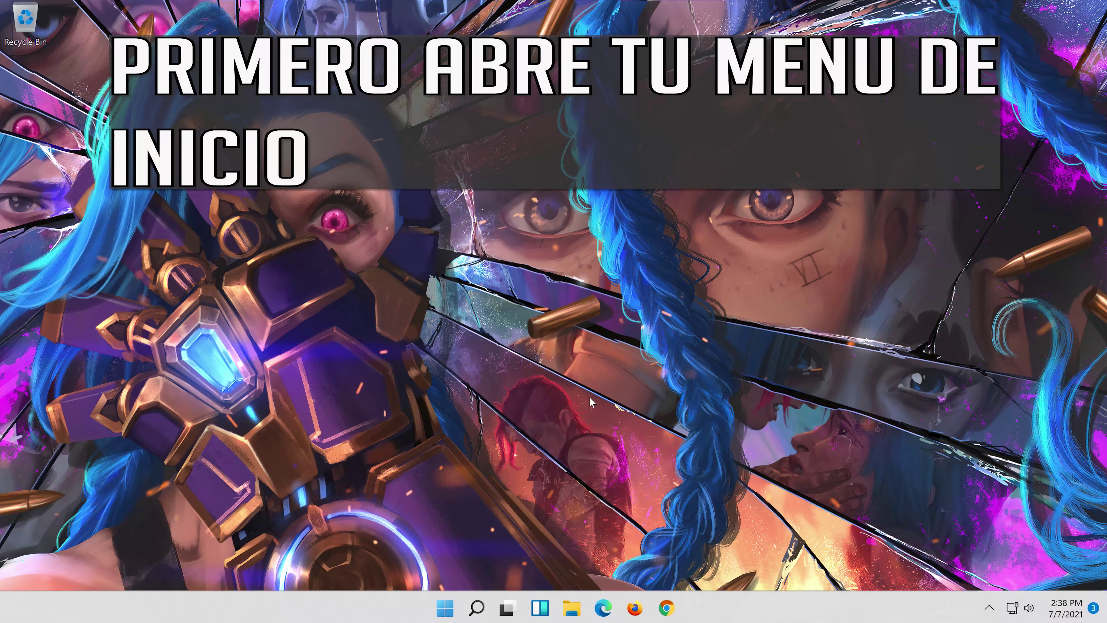
Switch to the Windows Settings app and open the Ethernet adapter's network settings
click(478, 607)
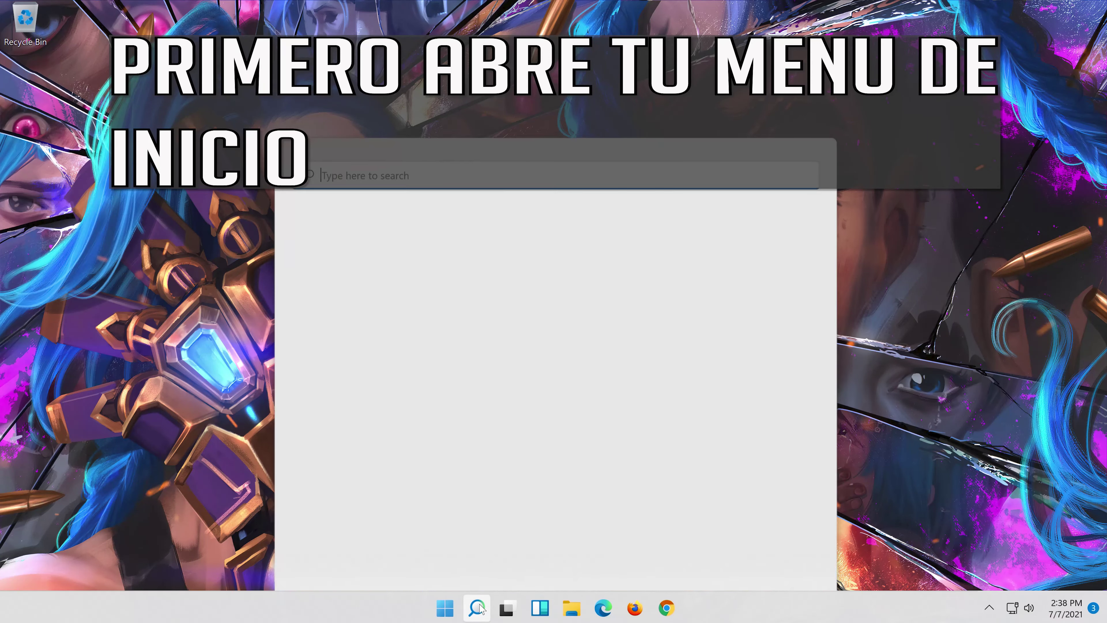
text(settings)
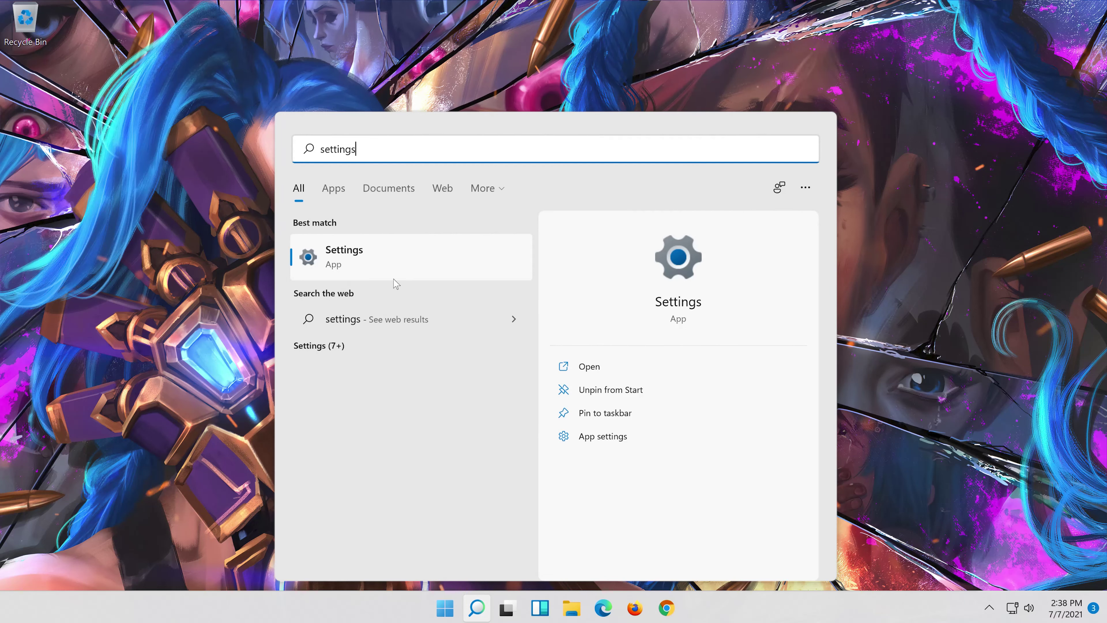
click(429, 260)
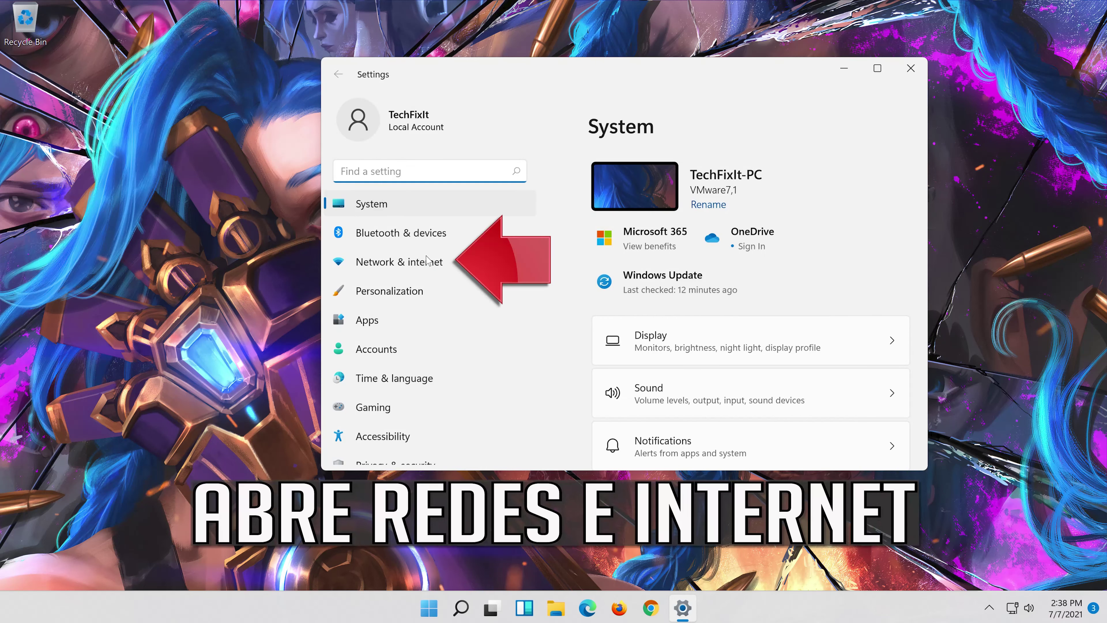
click(463, 269)
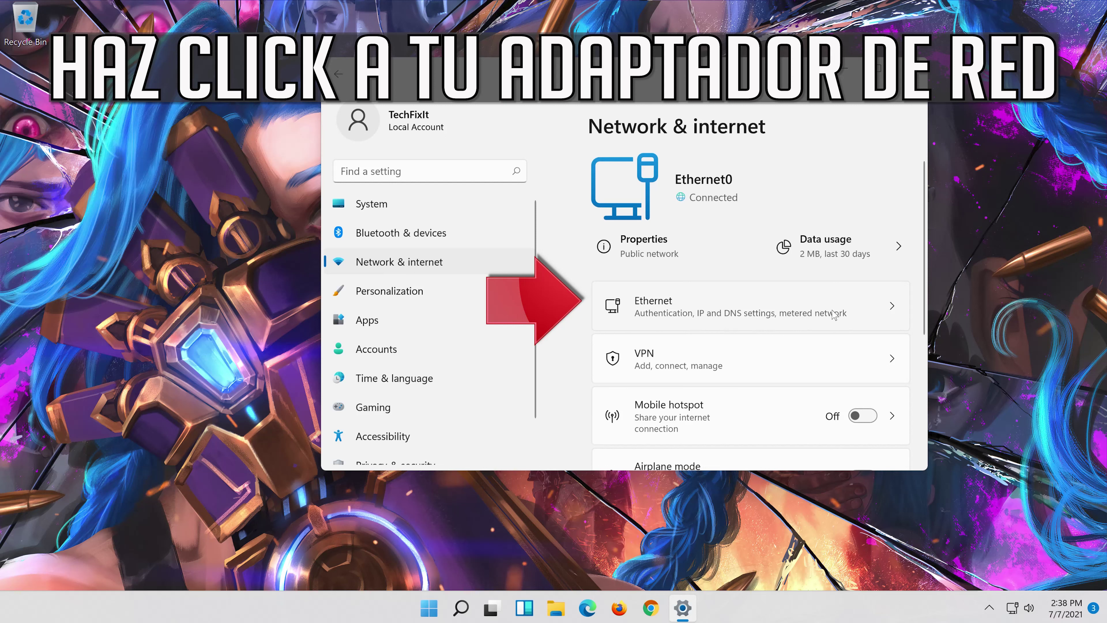
click(781, 313)
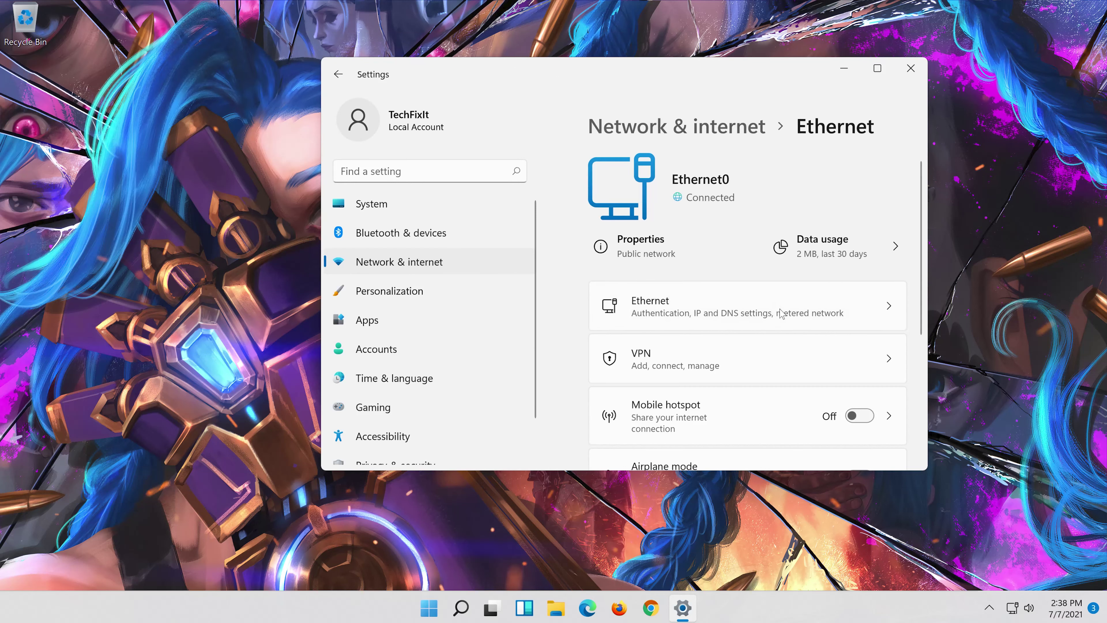
Edit the Ethernet DNS server assignment and switch it to Manual
scroll(783, 313, down, 8)
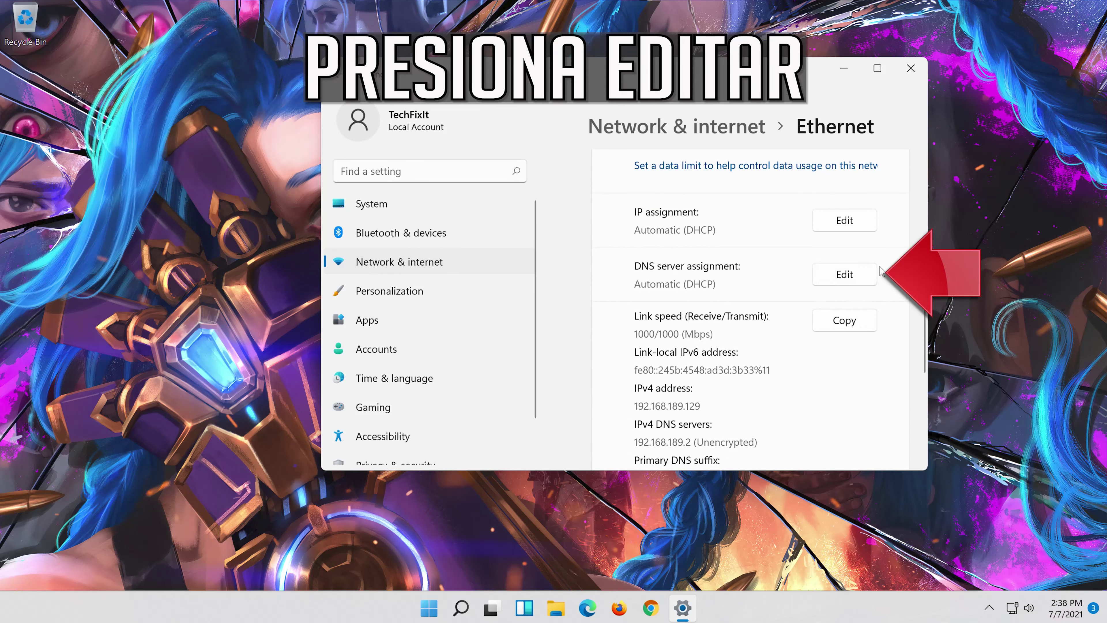
click(829, 281)
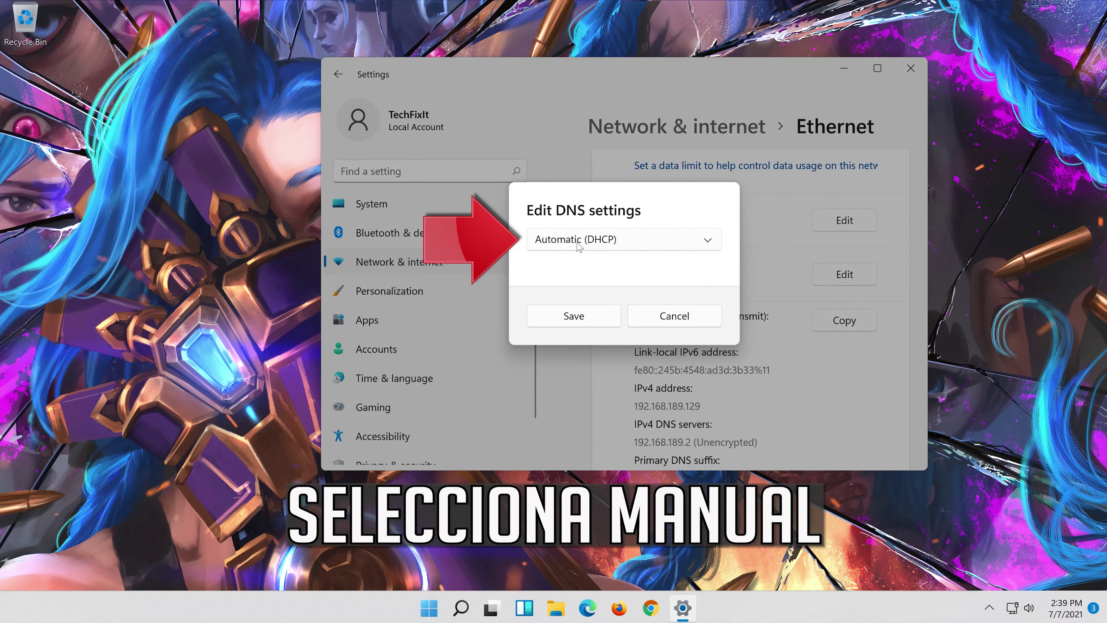
click(579, 246)
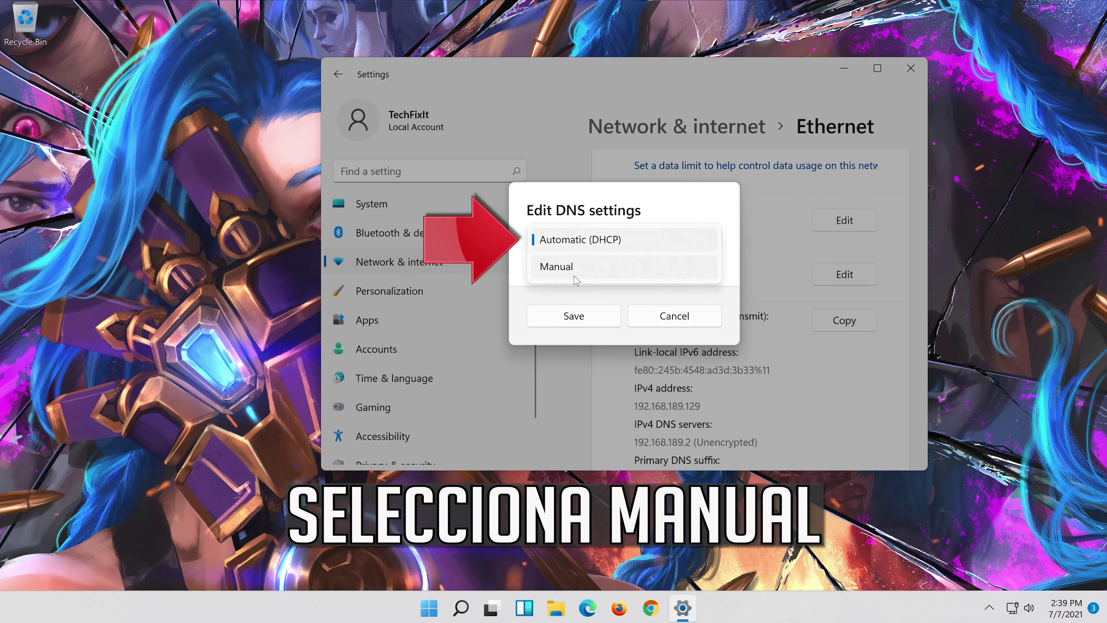
click(614, 272)
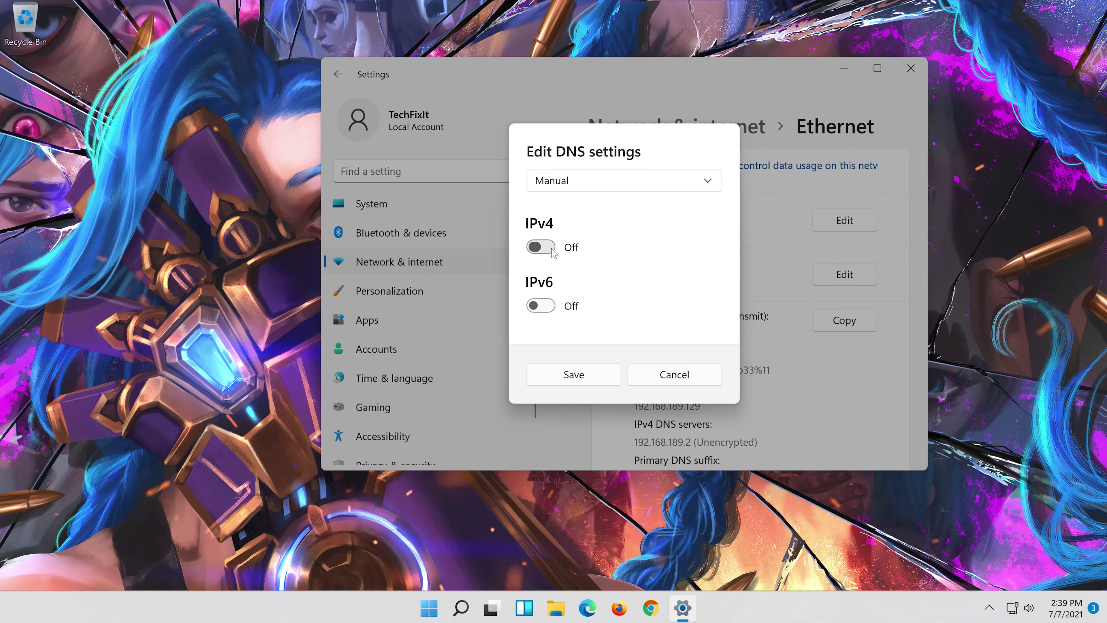
Enable IPv4 with preferred DNS 8.8.8.8 and set its encryption to "Encrypted preferred, unencrypted allowed"
click(540, 247)
click(667, 229)
text(8.8)
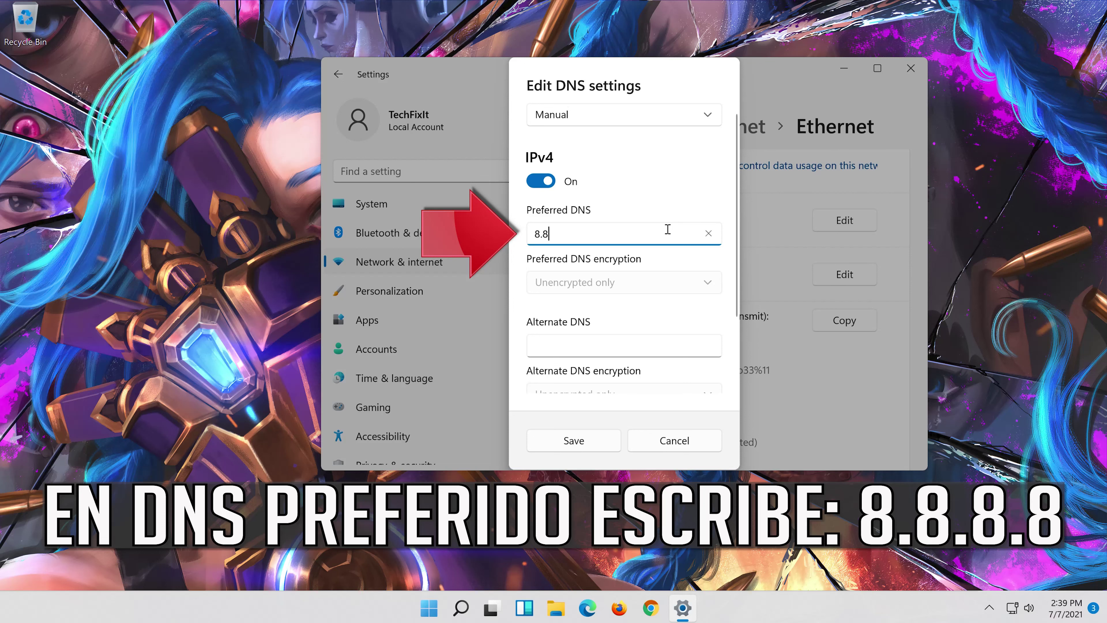
text(.8.8)
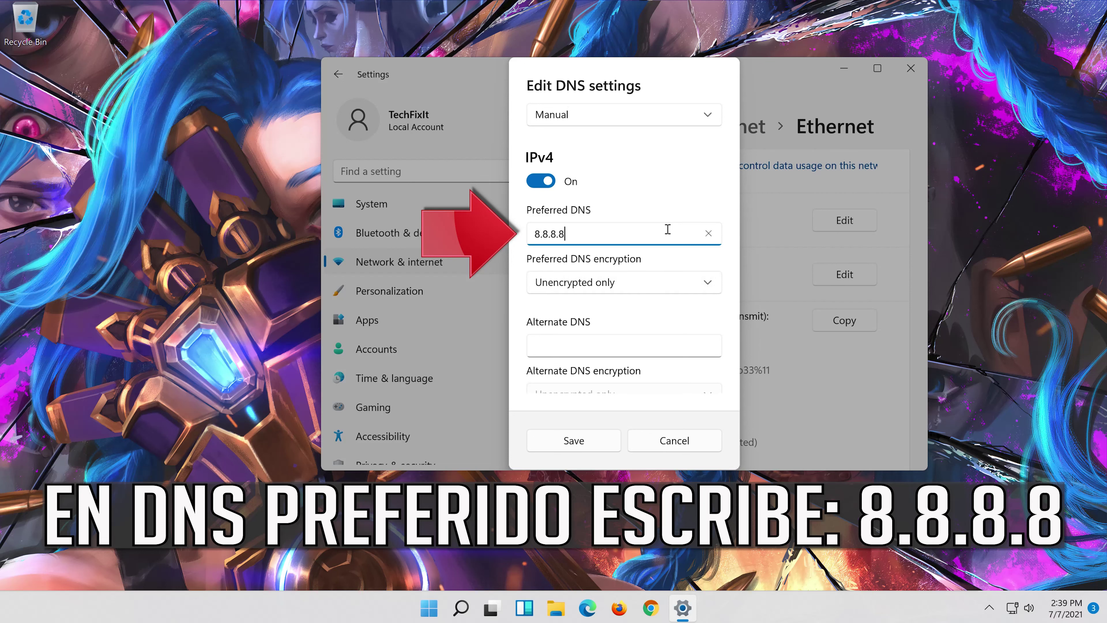
click(711, 282)
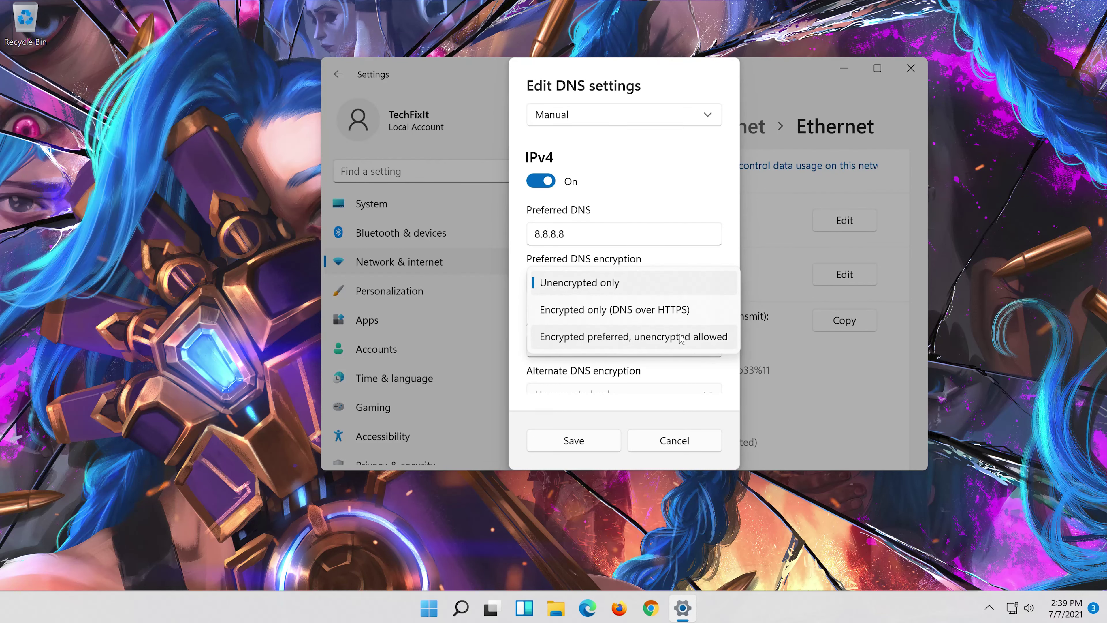
click(682, 339)
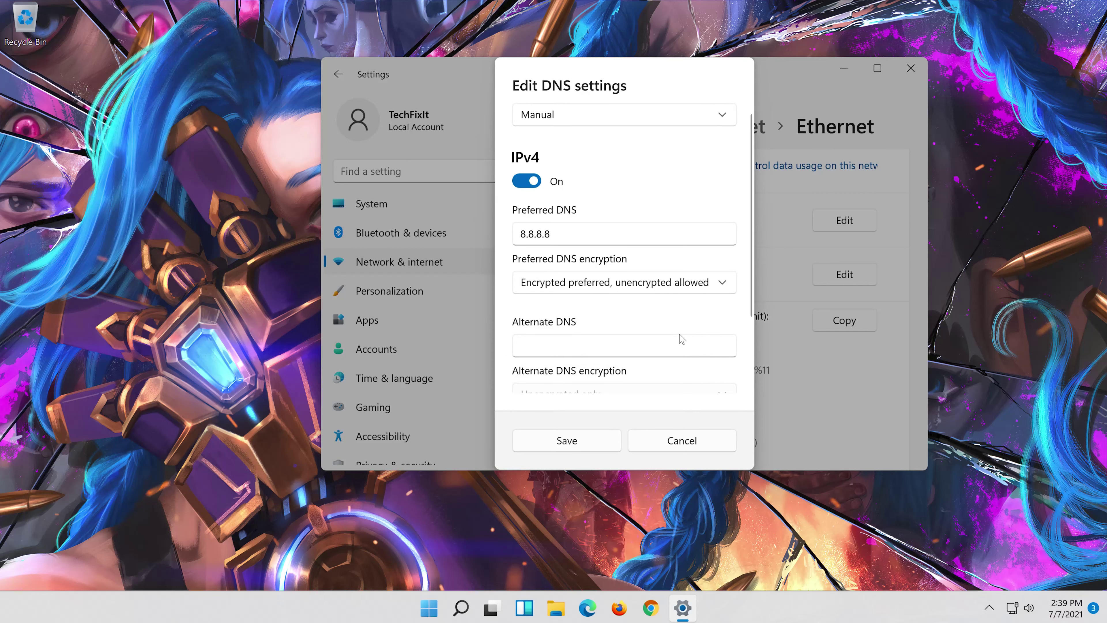
Set the alternate DNS to 8.8.4.4 with "Encrypted preferred, unencrypted allowed" encryption and save the DNS settings
click(666, 343)
text(8.8.4.4)
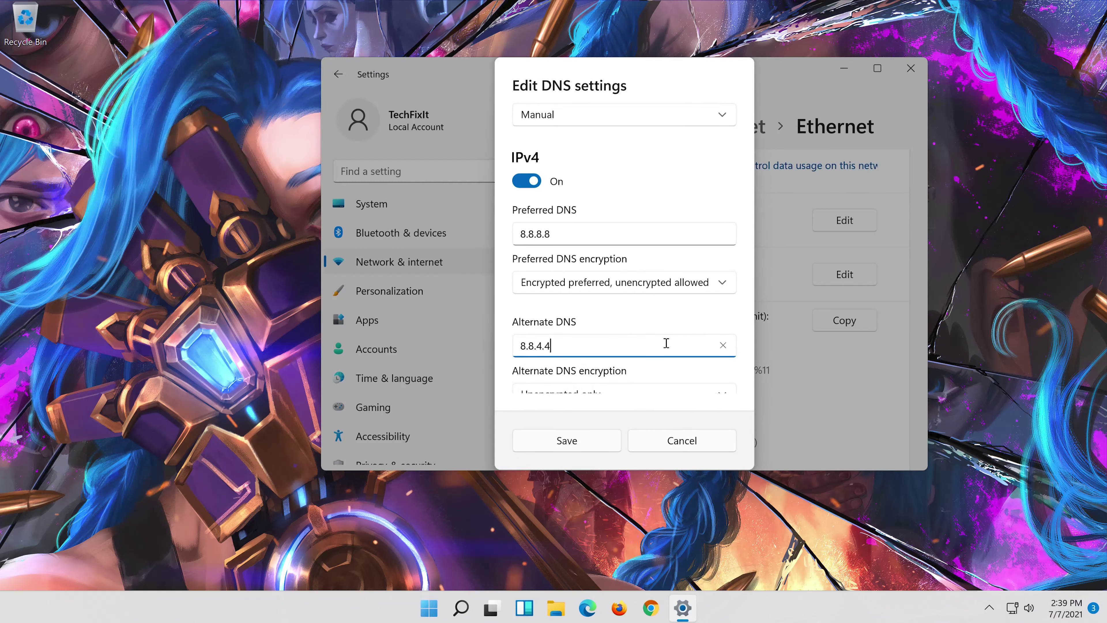
scroll(666, 343, down, 3)
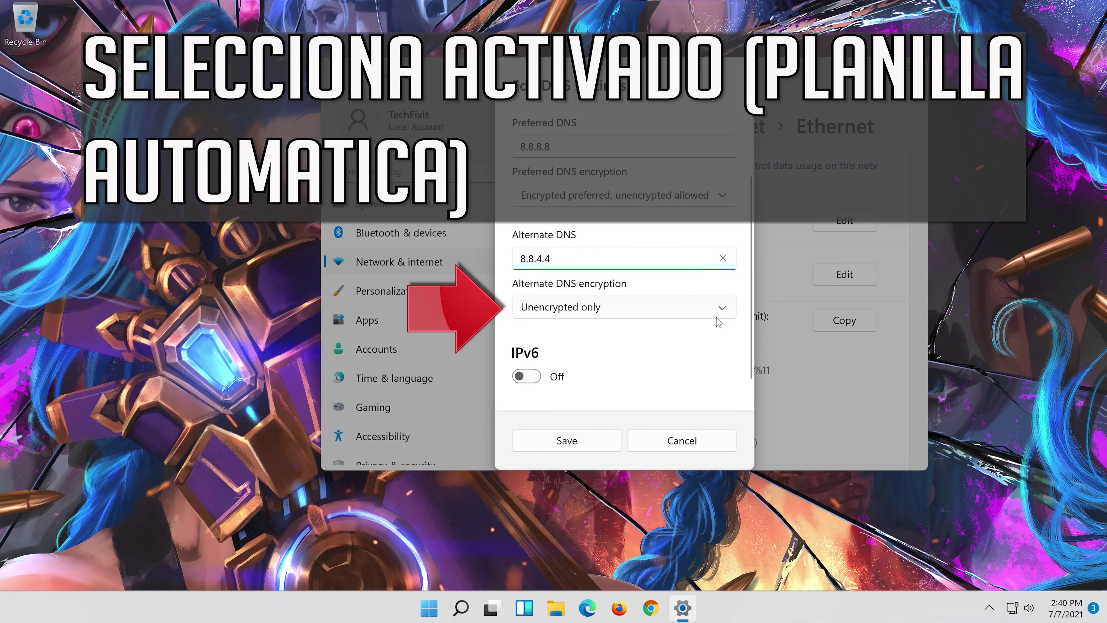
click(666, 309)
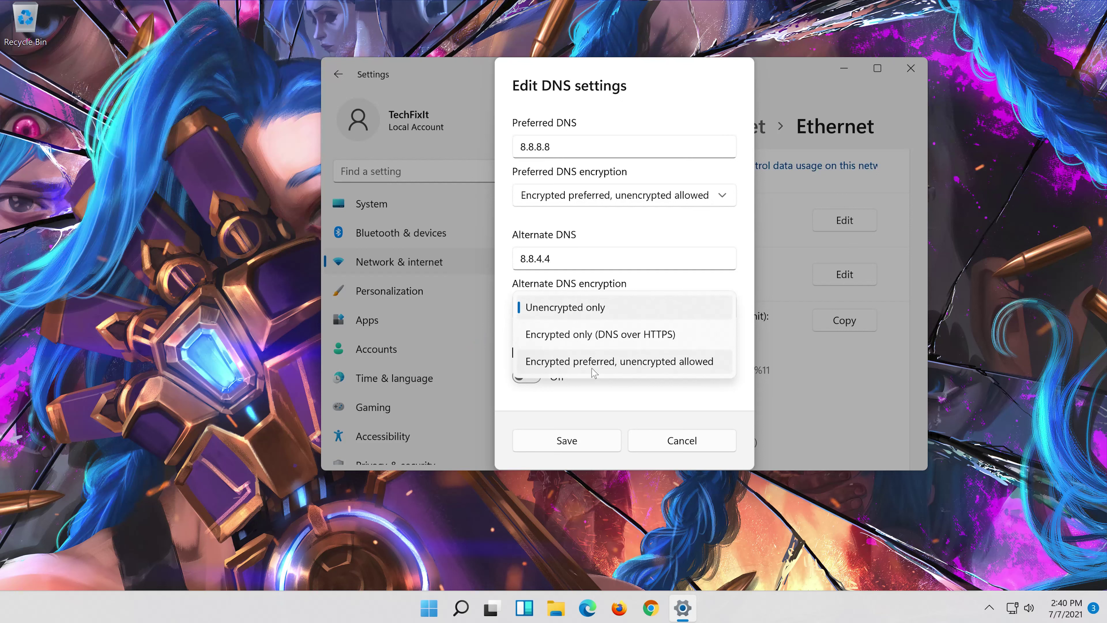
click(619, 361)
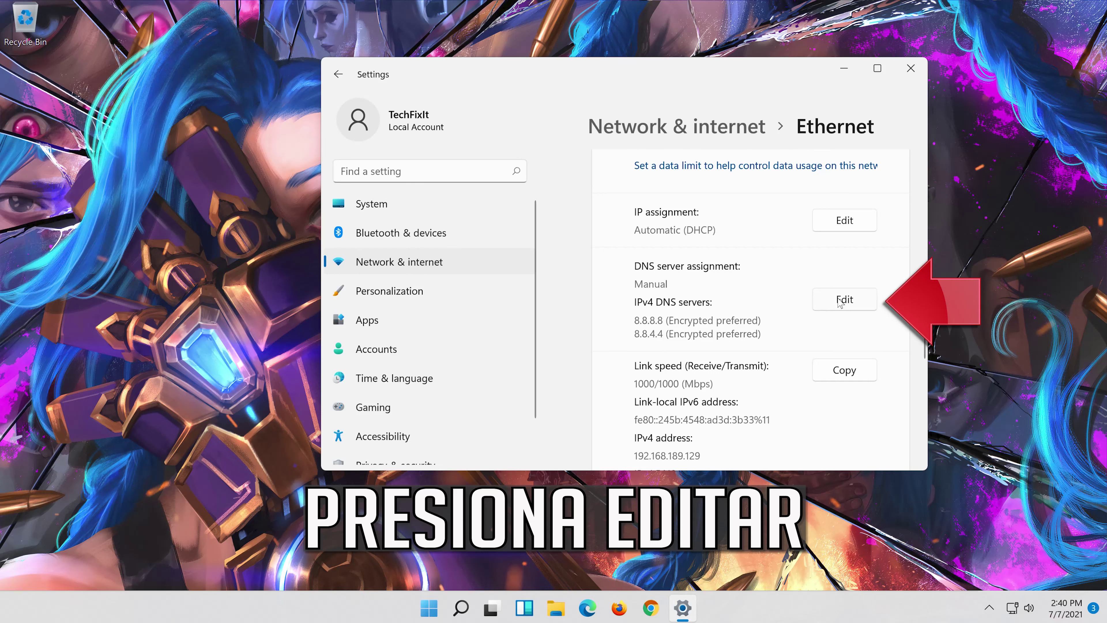
Reopen the DNS settings, turn off IPv4 and set the assignment back to Automatic (DHCP)
click(841, 301)
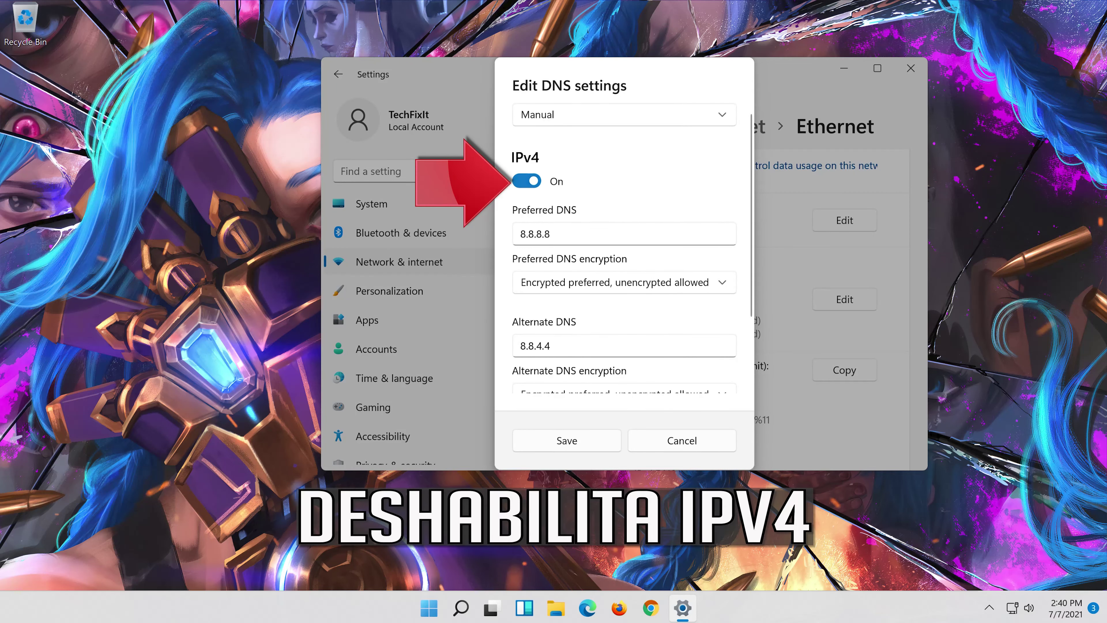
click(537, 183)
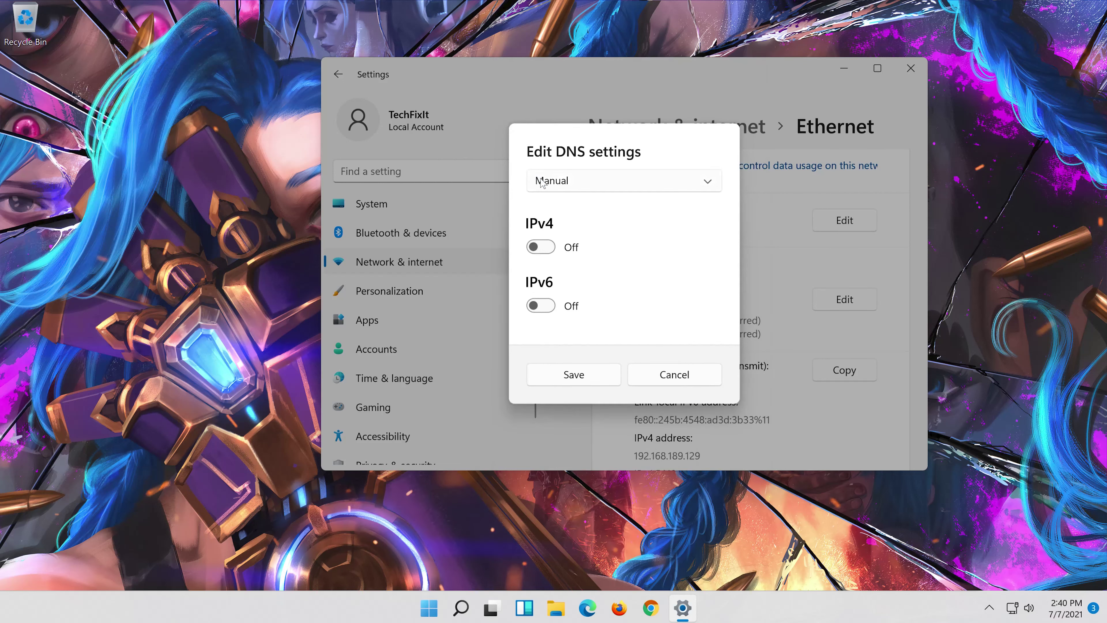
click(623, 181)
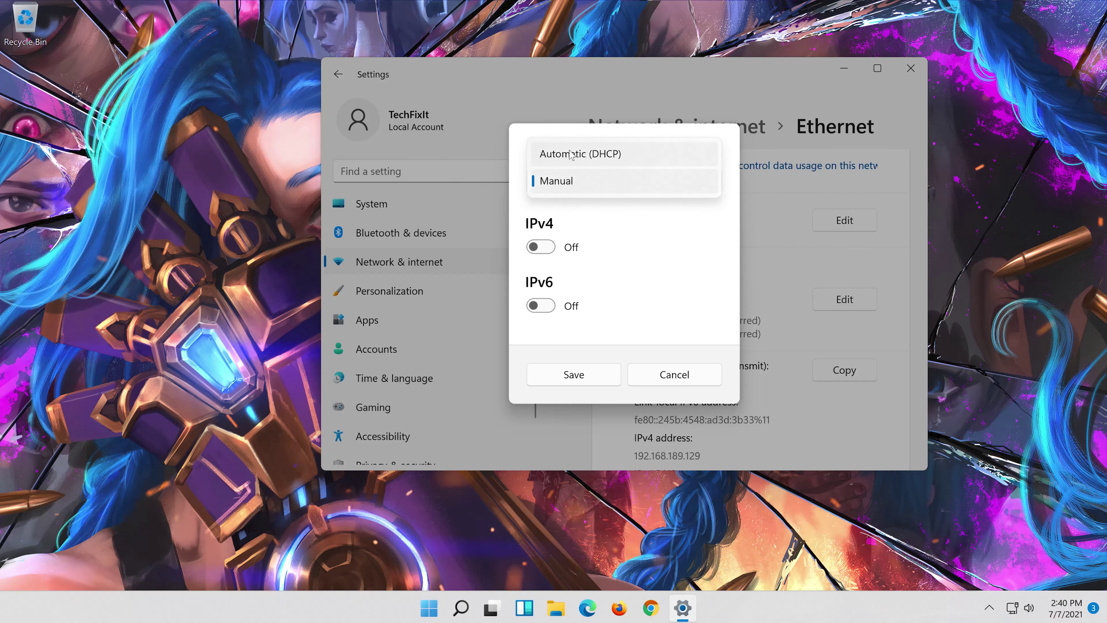
click(640, 155)
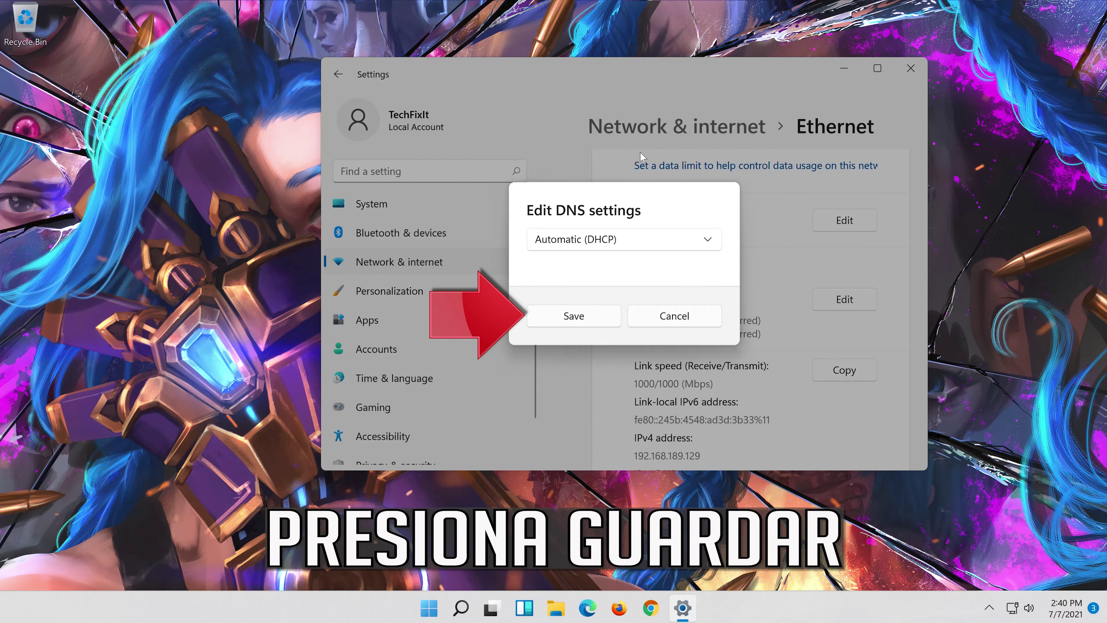